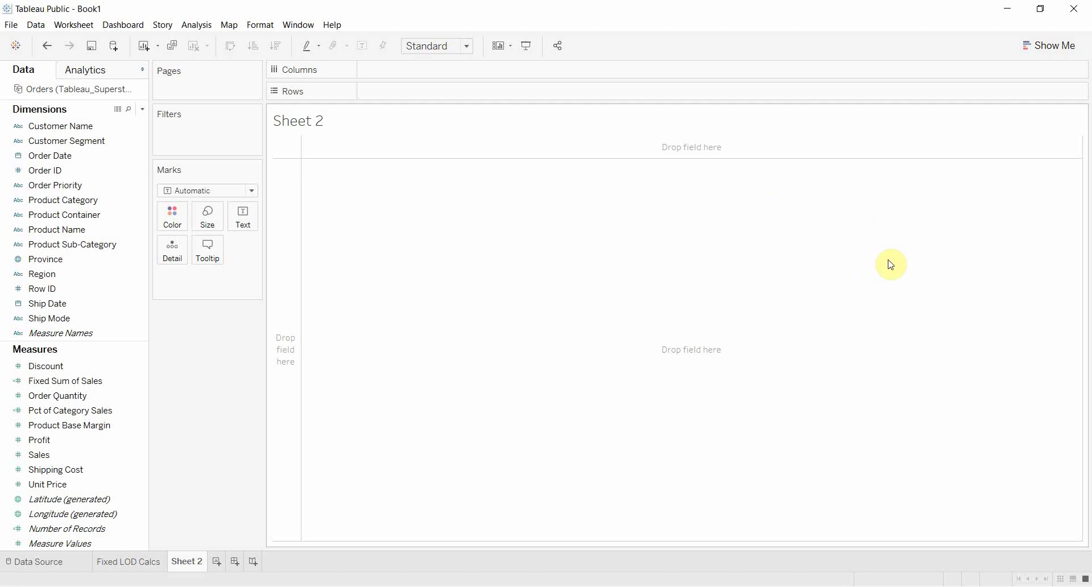
Step: On Sheet 2, put Product Category and Product Sub-Category on Rows with SUM(Sales) as the values
left_click(115, 569)
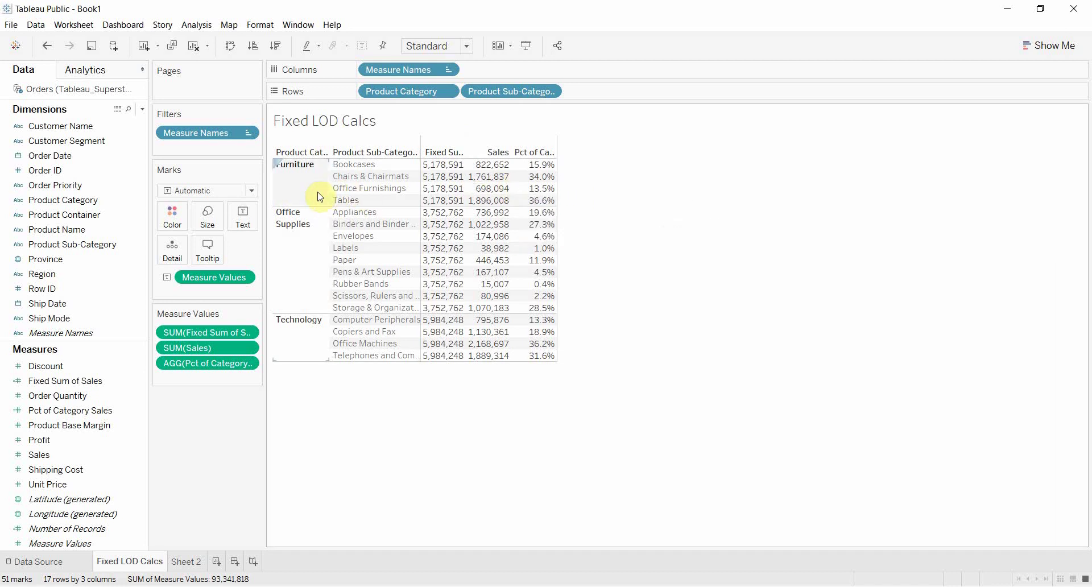
left_click(185, 576)
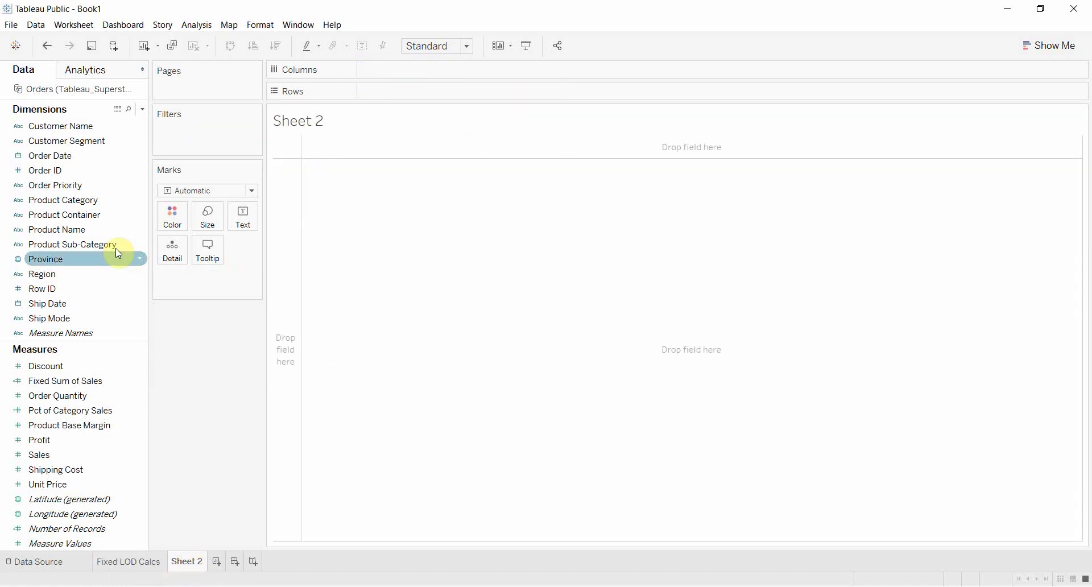
left_click_drag(110, 200, 493, 100)
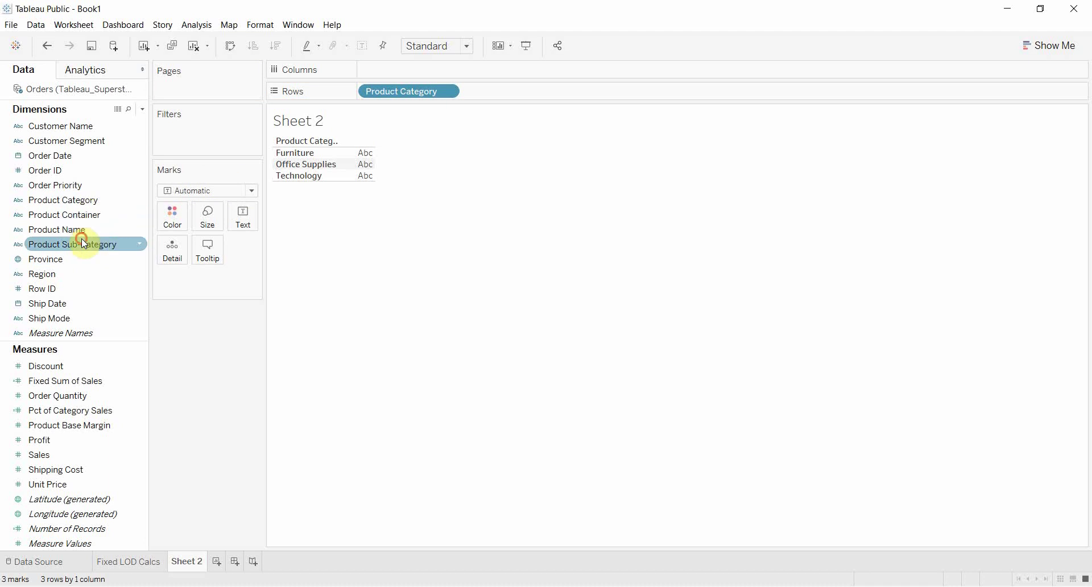
left_click_drag(81, 244, 530, 89)
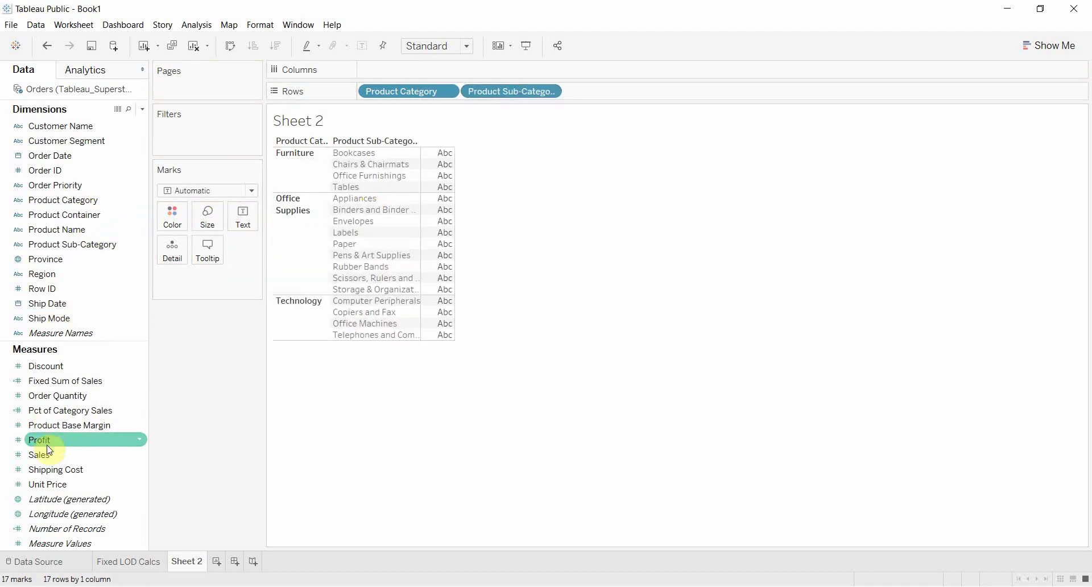
left_click_drag(50, 454, 436, 251)
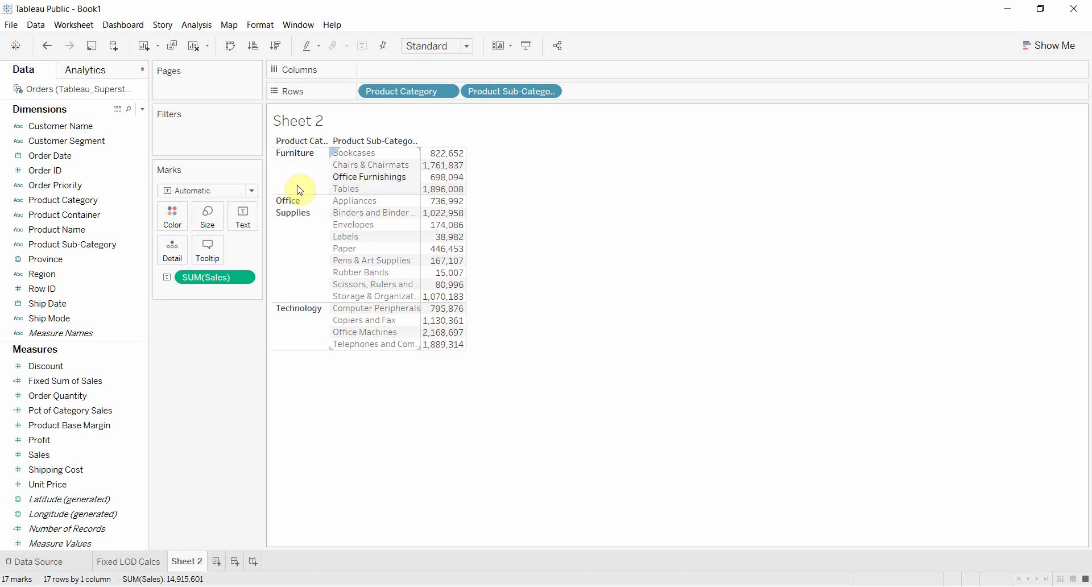
Step: Create calculated field 'Excl Sub-Cat' with formula { EXCLUDE : sum([Sales]) }
left_click(143, 109)
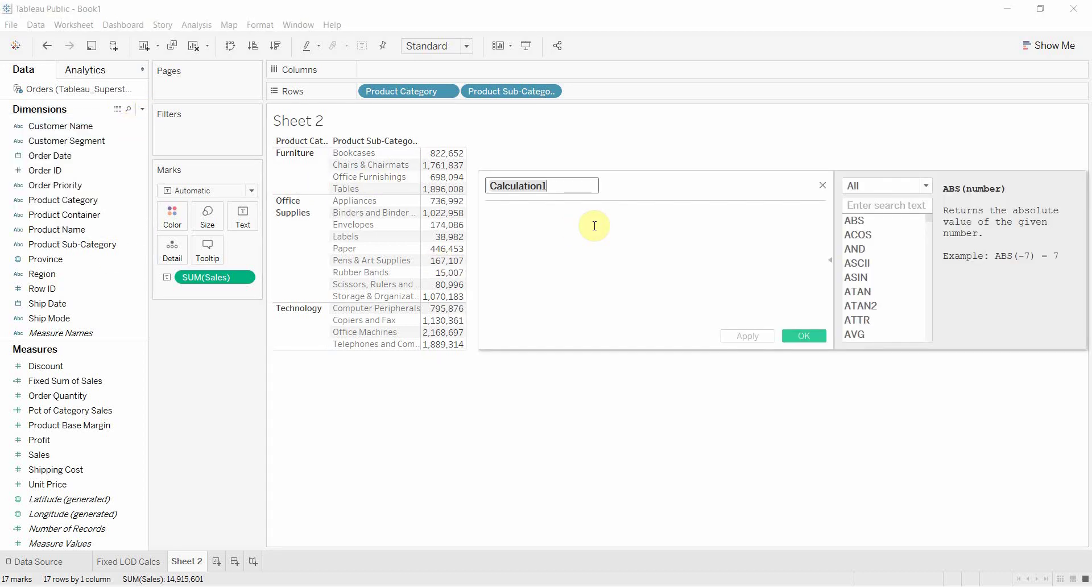
type("Excl")
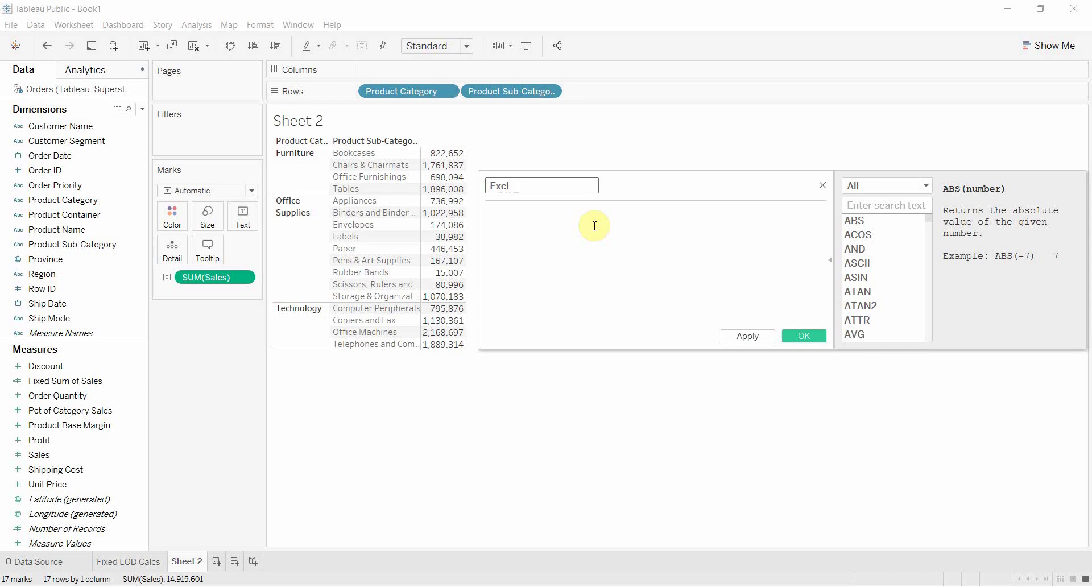
type(" Sub-")
type("Cat")
key("Tab")
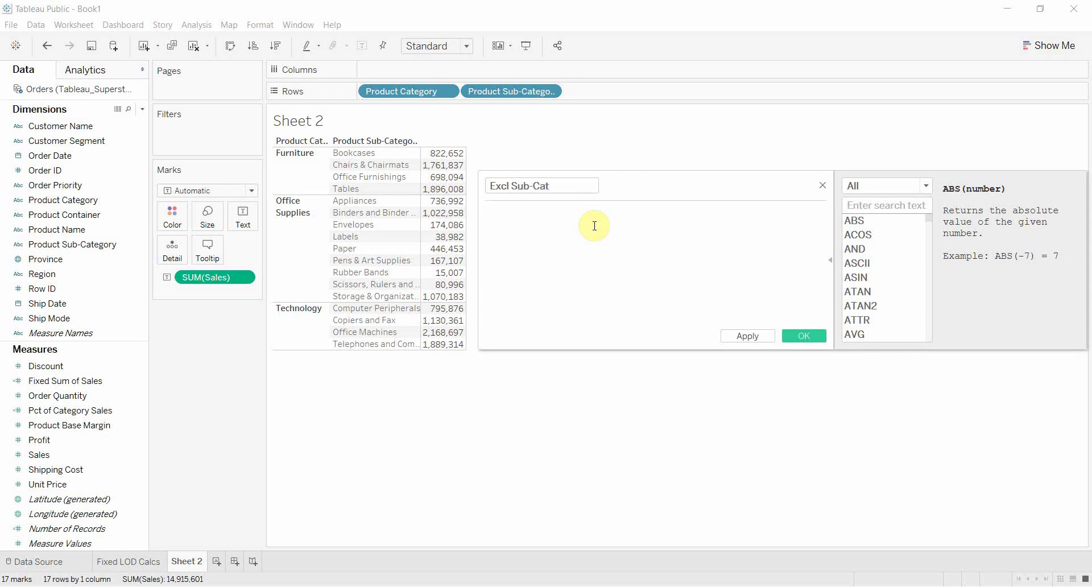
type("{Ex")
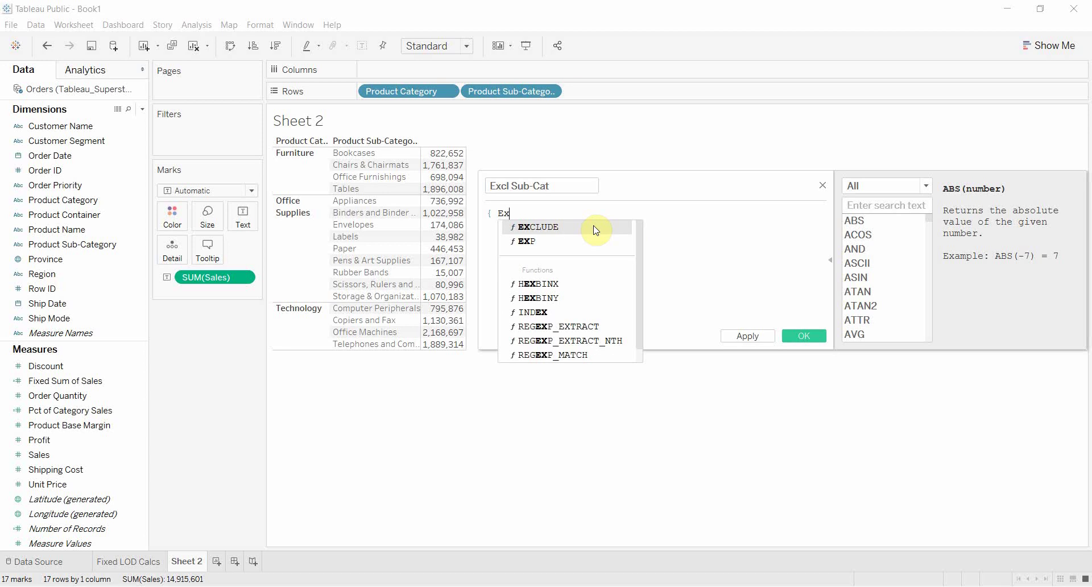
left_click(595, 230)
type(": ")
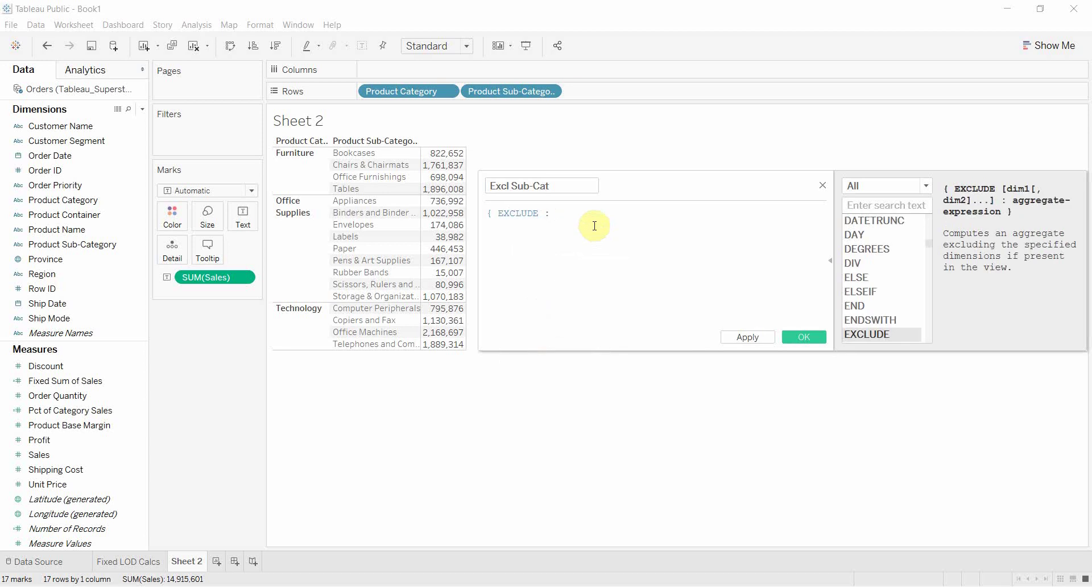
type("sum(")
type("sales")
left_click(596, 230)
type(") }")
left_click(803, 337)
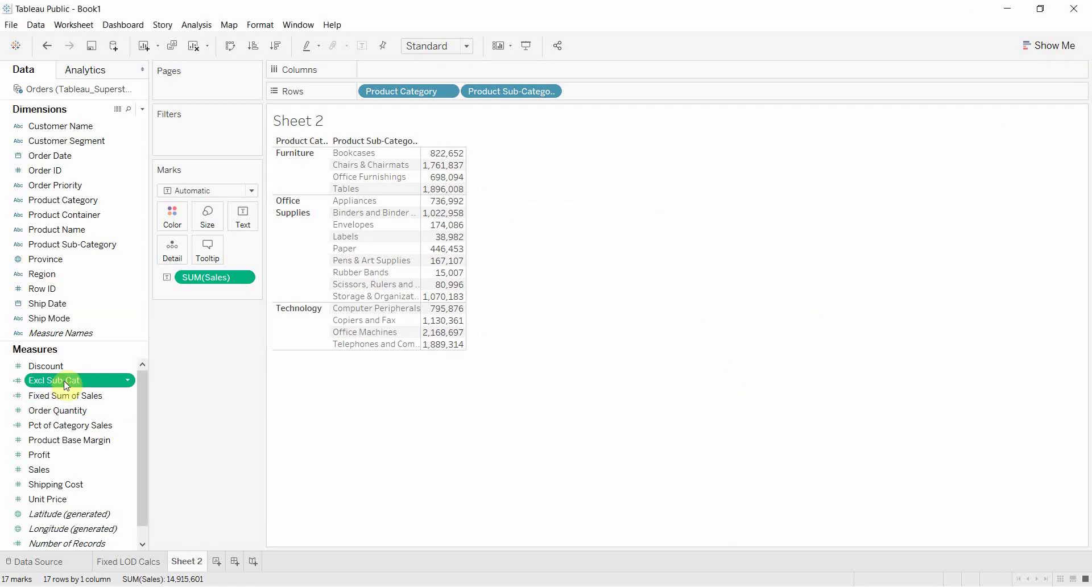
Step: Add Excl Sub-Cat as a second value column next to Sales in the Sheet 2 table
left_click(64, 381)
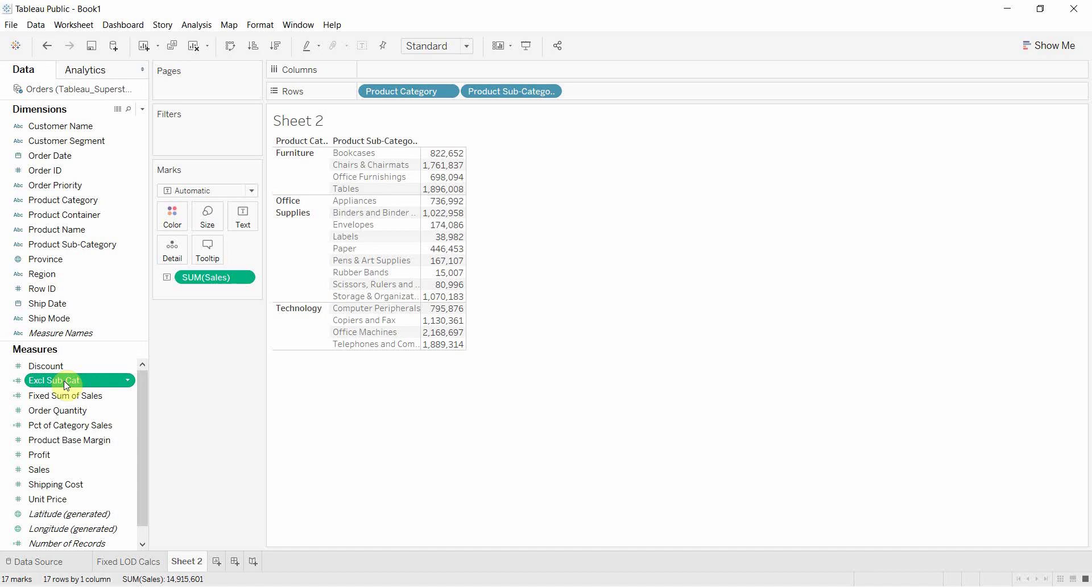
left_click(102, 357)
left_click_drag(97, 378, 449, 268)
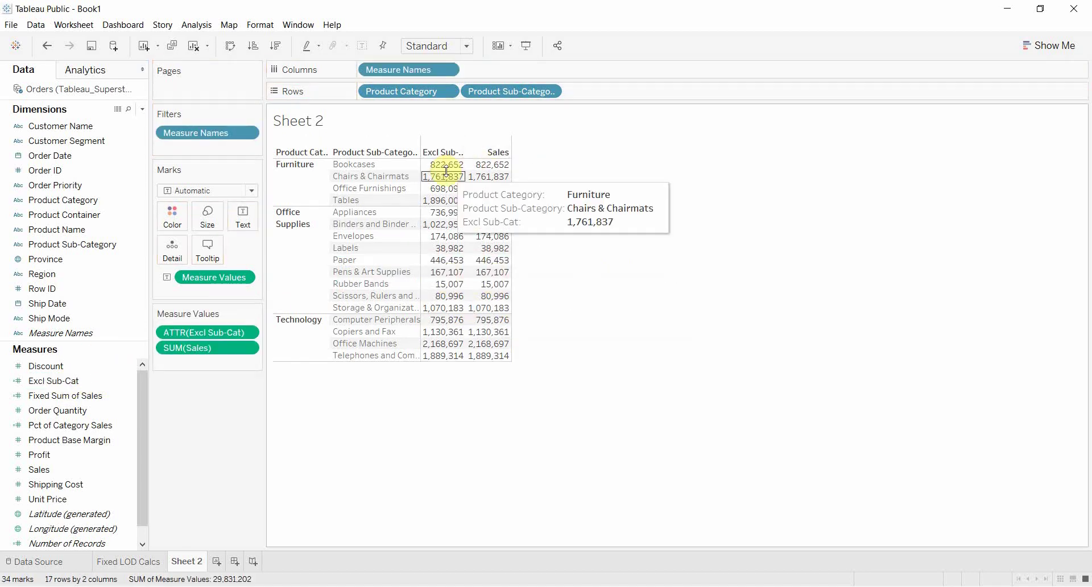
mouse_move(207, 347)
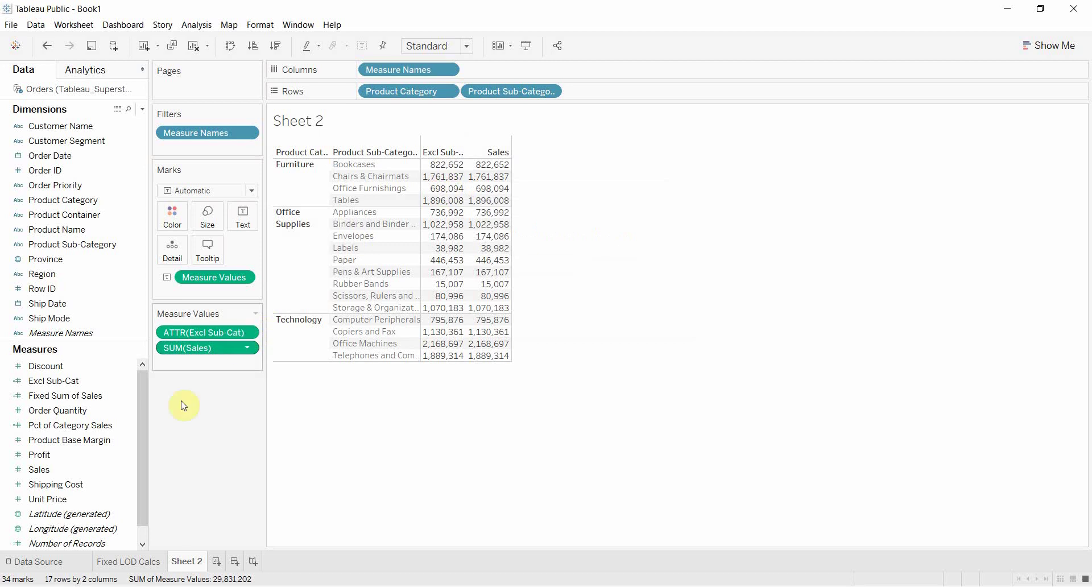
right_click(128, 385)
left_click(114, 380)
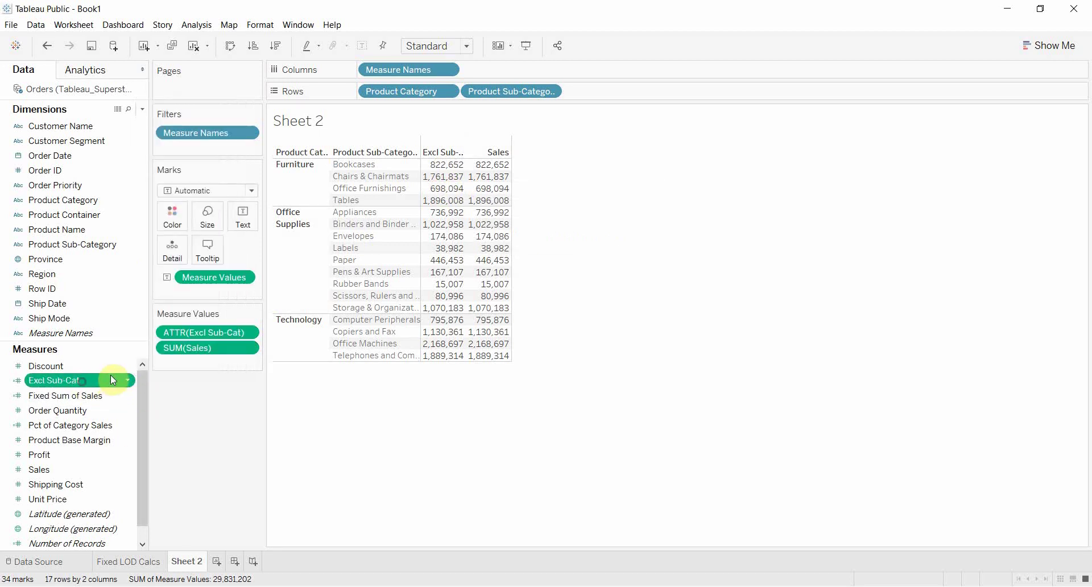
right_click(123, 381)
Step: Change Excl Sub-Cat to { EXCLUDE [Product Sub-Category] : sum([Sales]) }, giving category totals
left_click(165, 174)
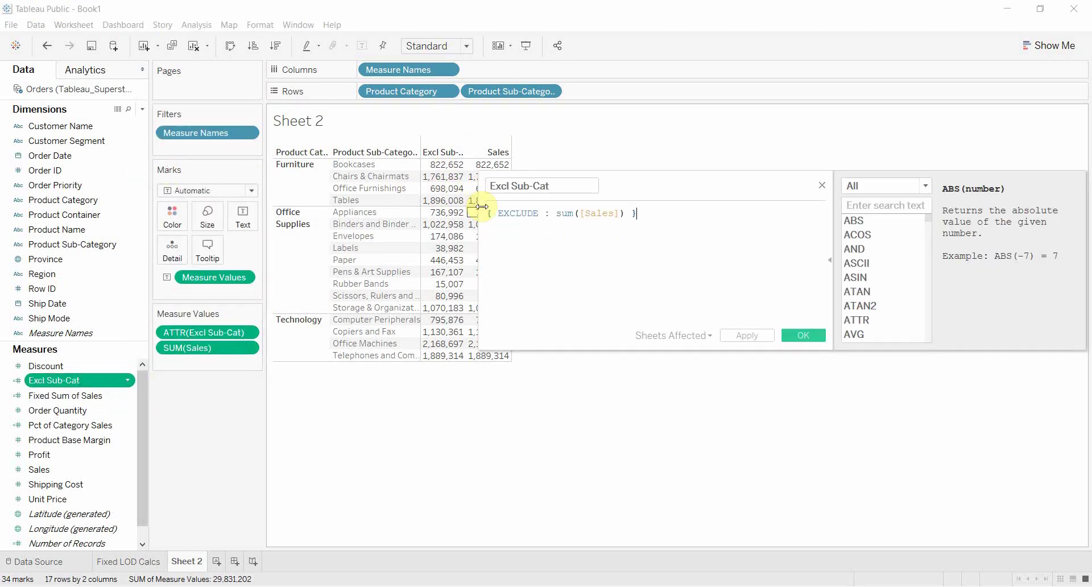
left_click(544, 214)
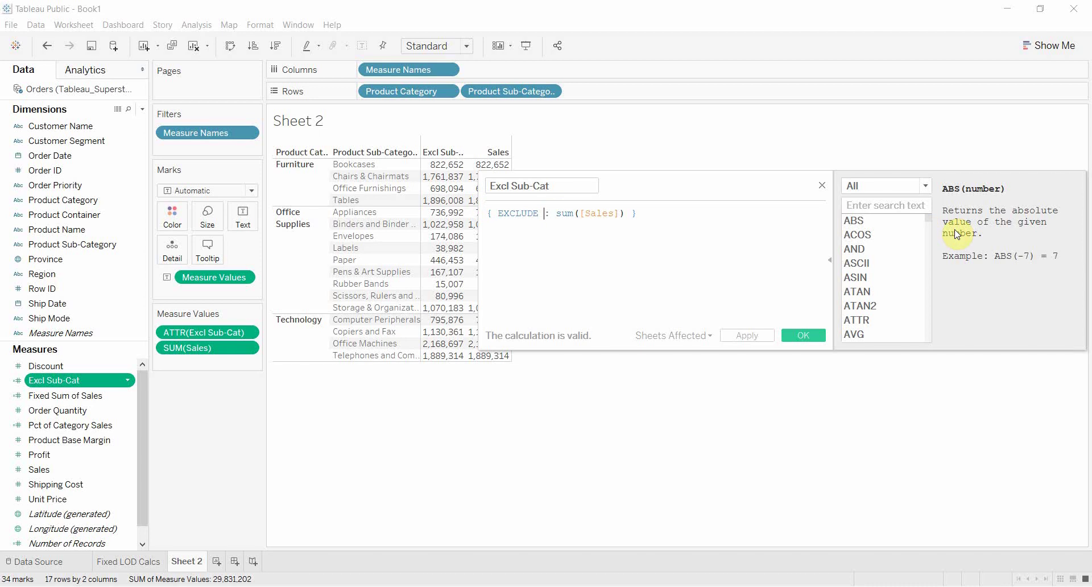
type("proc")
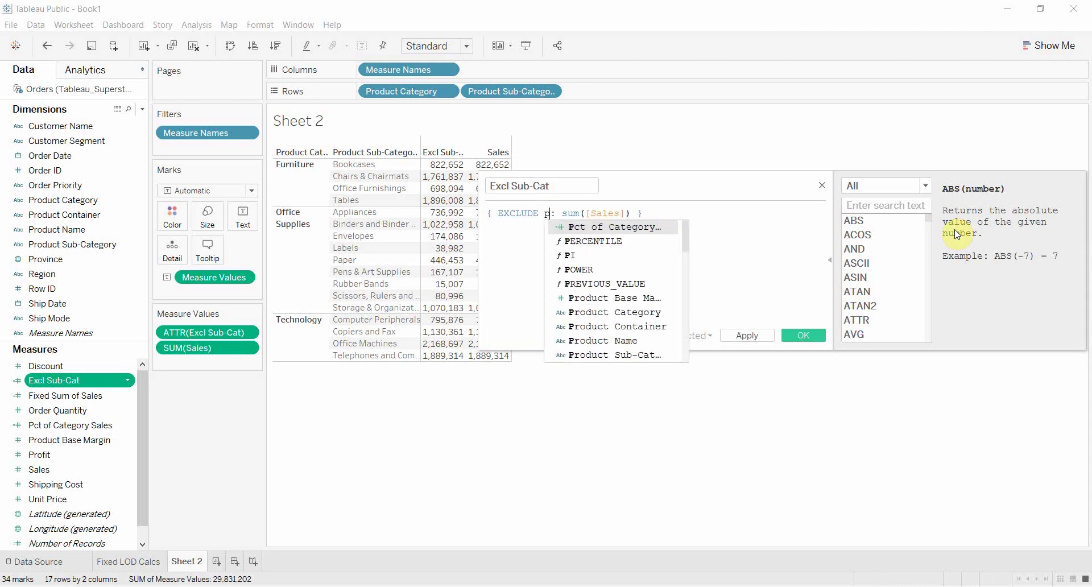
key("BackSpace")
key("BackSpace")
key("BackSpace")
type("sub")
key("Return")
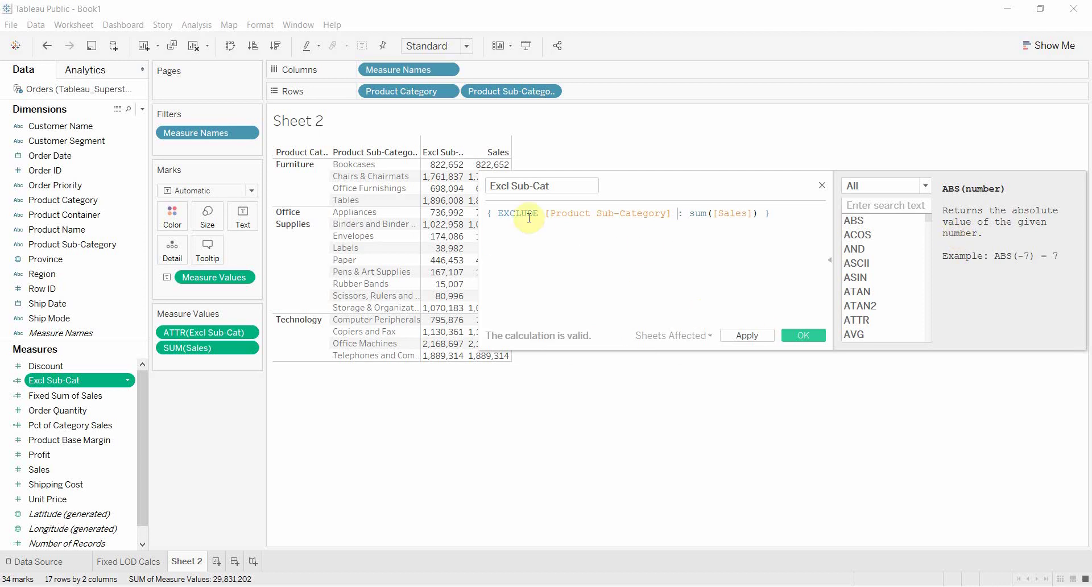
left_click_drag(622, 176, 701, 112)
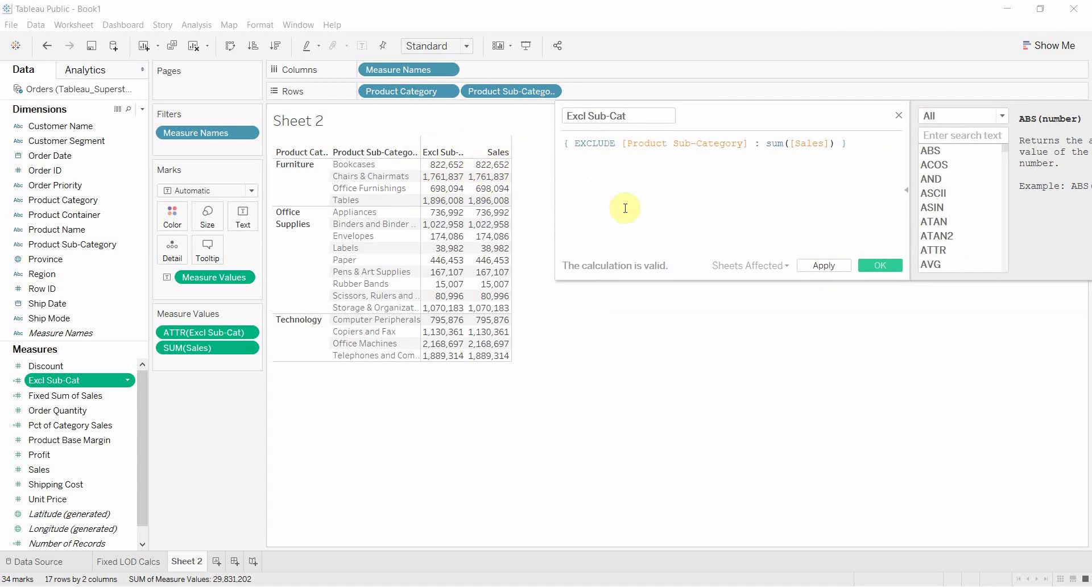
left_click(835, 267)
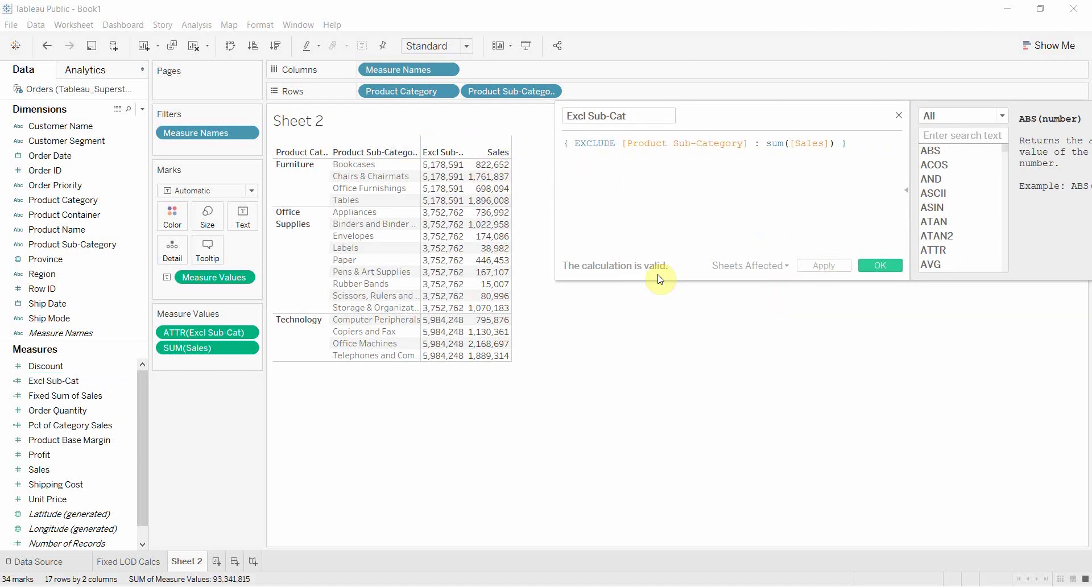
left_click(885, 267)
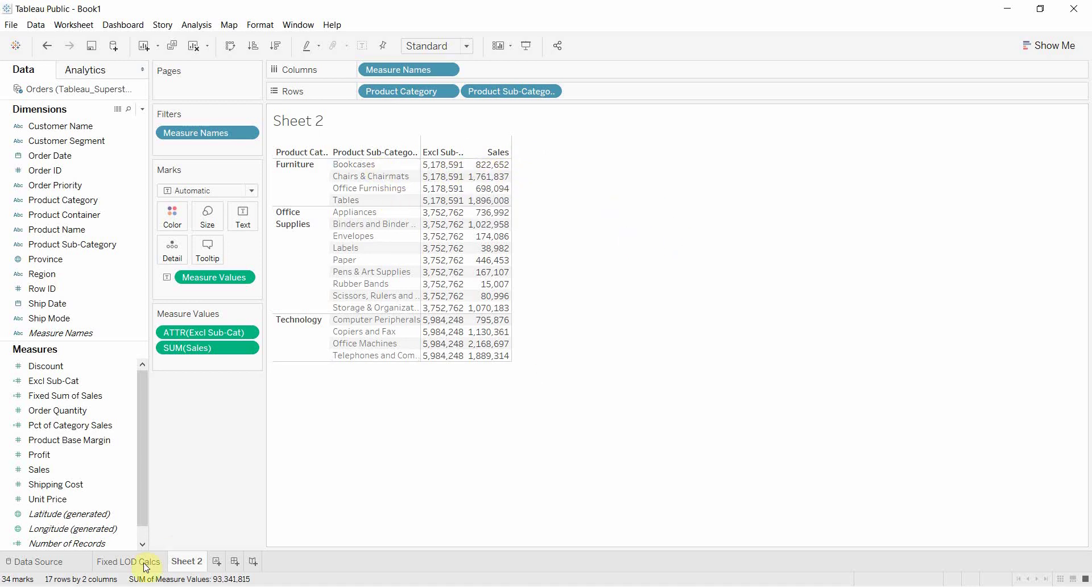
mouse_move(46, 258)
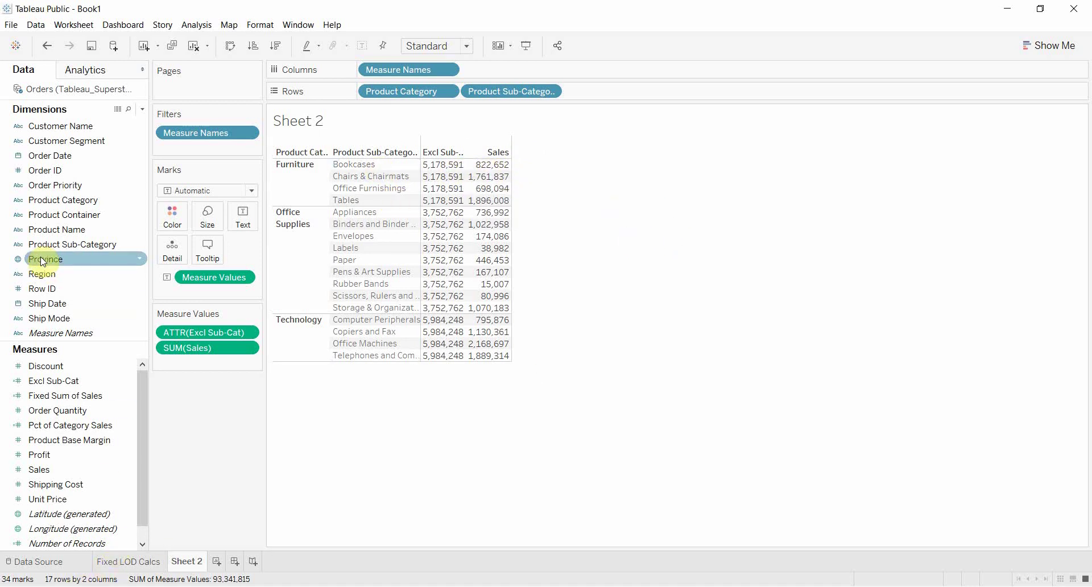
Step: Place Province on Rows between Product Category and Product Sub-Category (e.g. Furniture–Alberta 532,744)
mouse_move(41, 263)
left_mouse_down()
mouse_move(563, 97)
mouse_move(458, 91)
left_mouse_up()
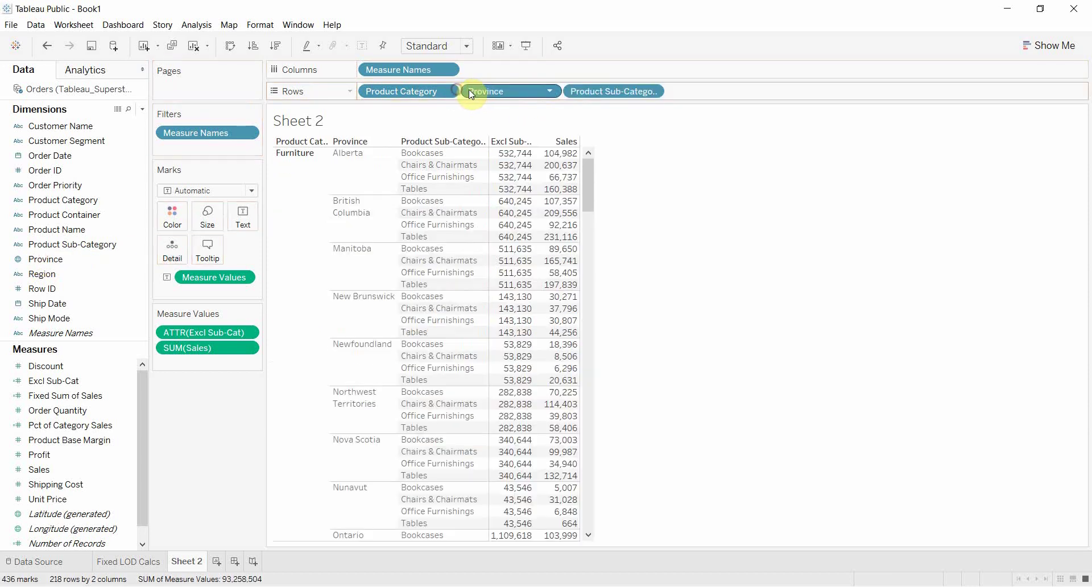